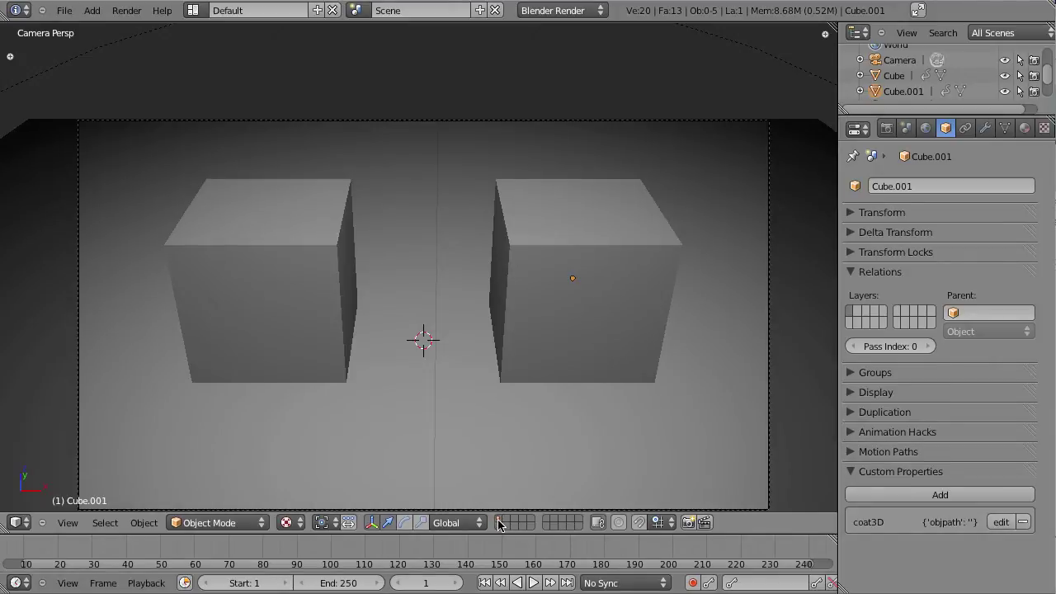
# - Select both cubes and move them together to layer 2
pyautogui.rightClick(568, 368)
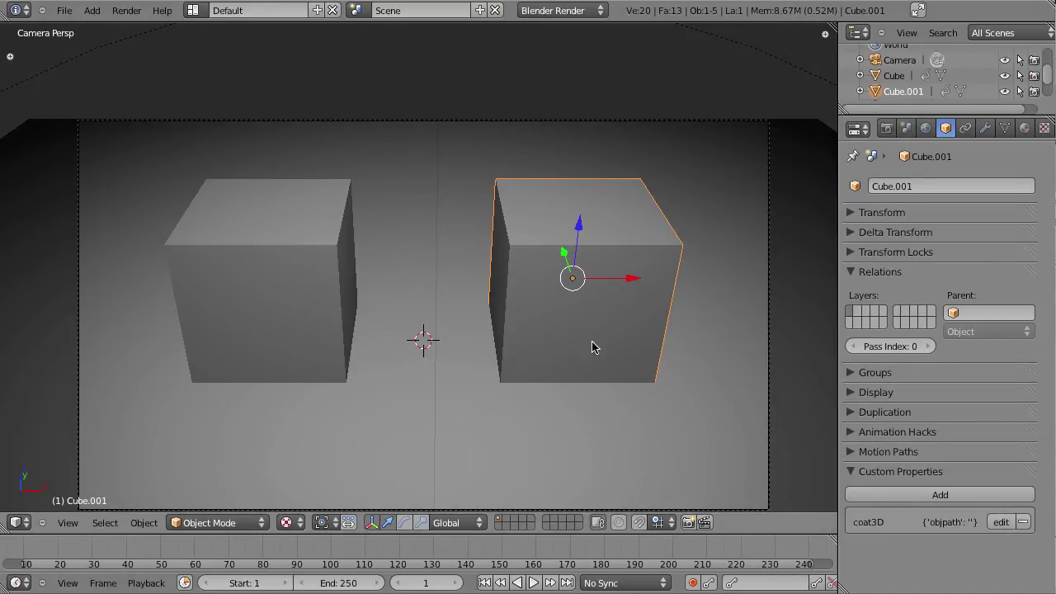
pyautogui.keyDown('shift'); pyautogui.rightClick(237, 281); pyautogui.keyUp('shift')
pyautogui.press('m')
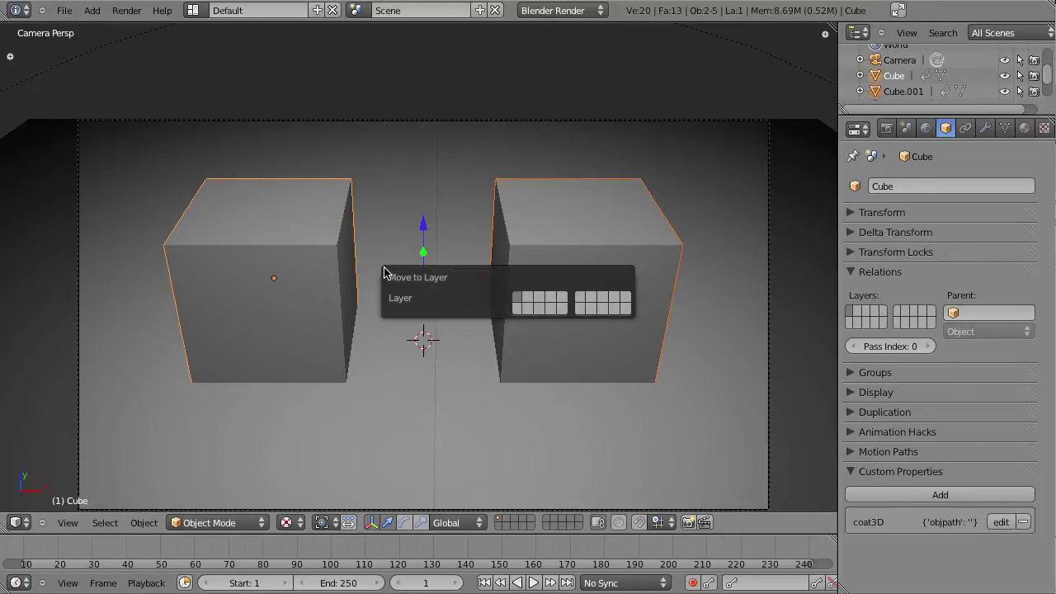
pyautogui.click(526, 300)
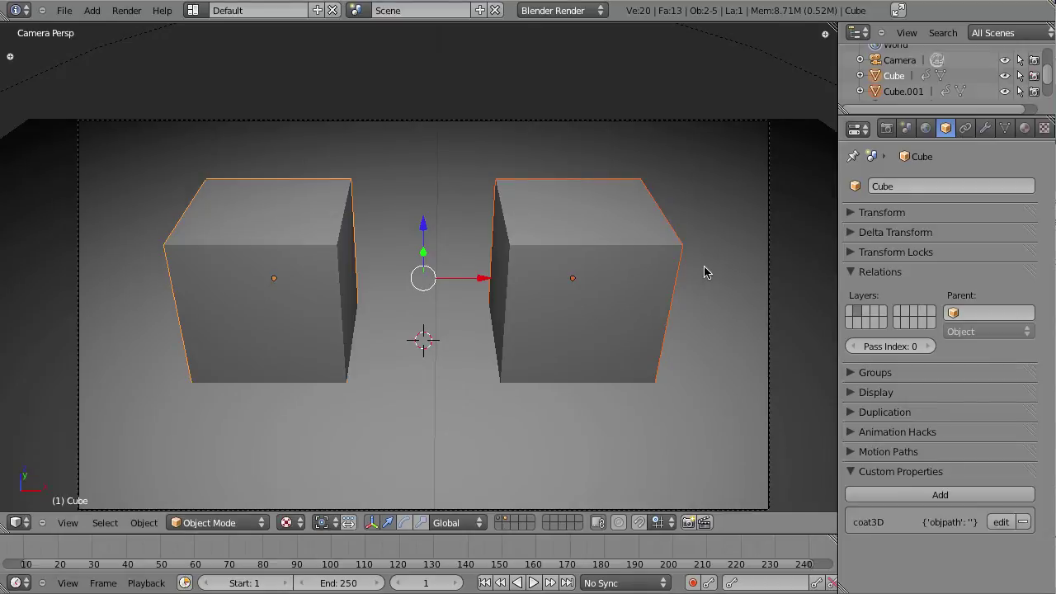
# - Keyframe the left cube's layer assignment on layer 2 at frame 1 and on layer 1 at frame 2
pyautogui.rightClick(303, 247)
pyautogui.rightClick(276, 235)
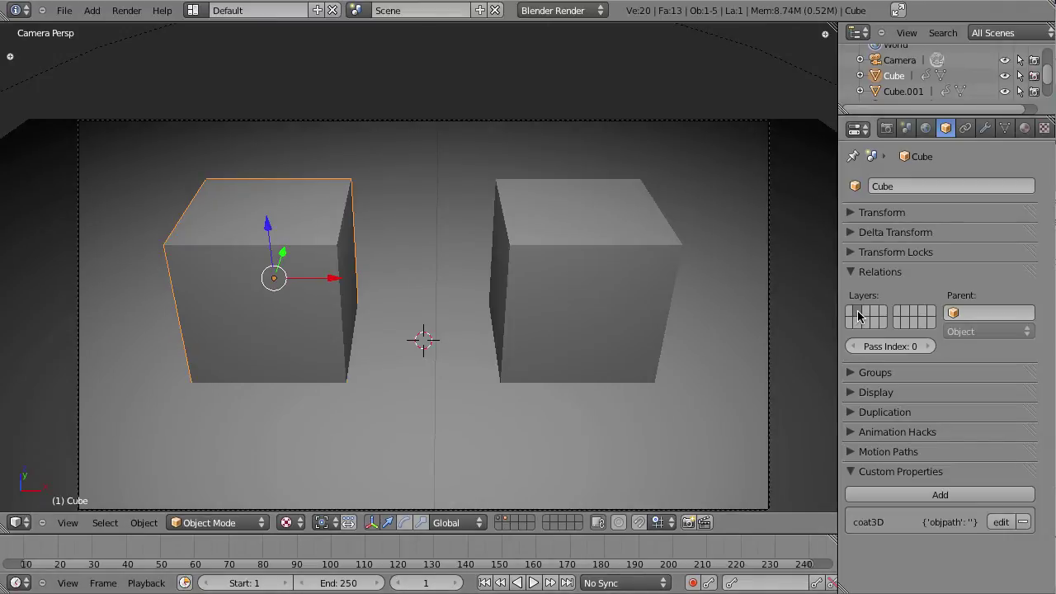
pyautogui.press('i')
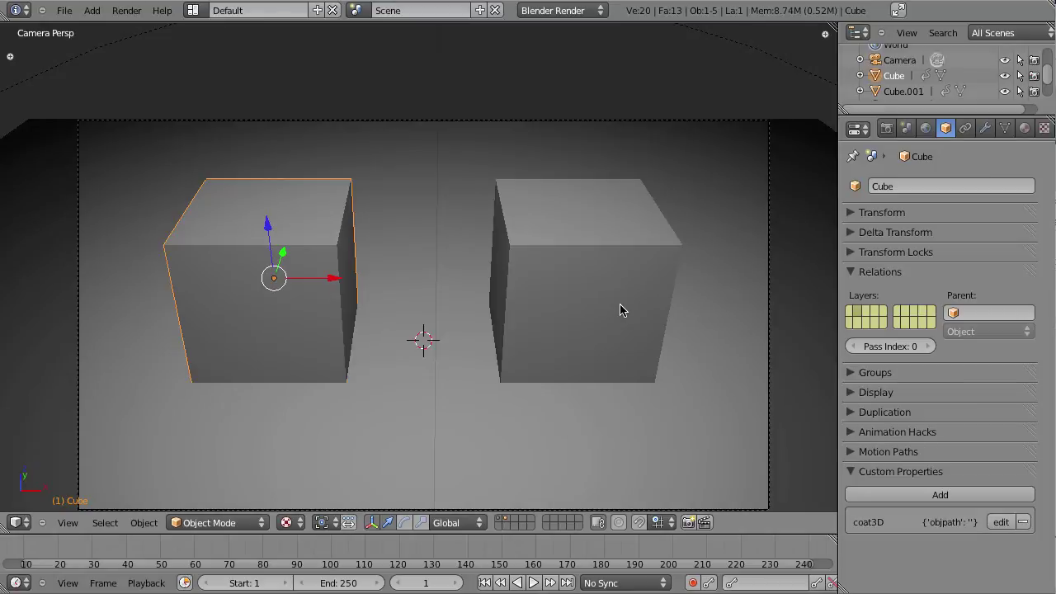
pyautogui.press('Right')
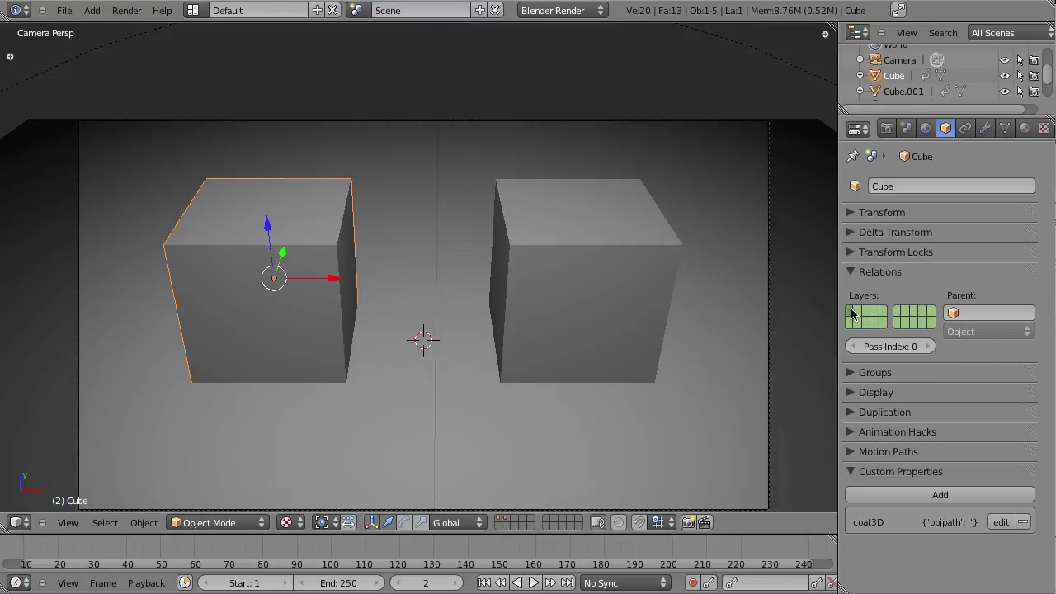
pyautogui.press('i')
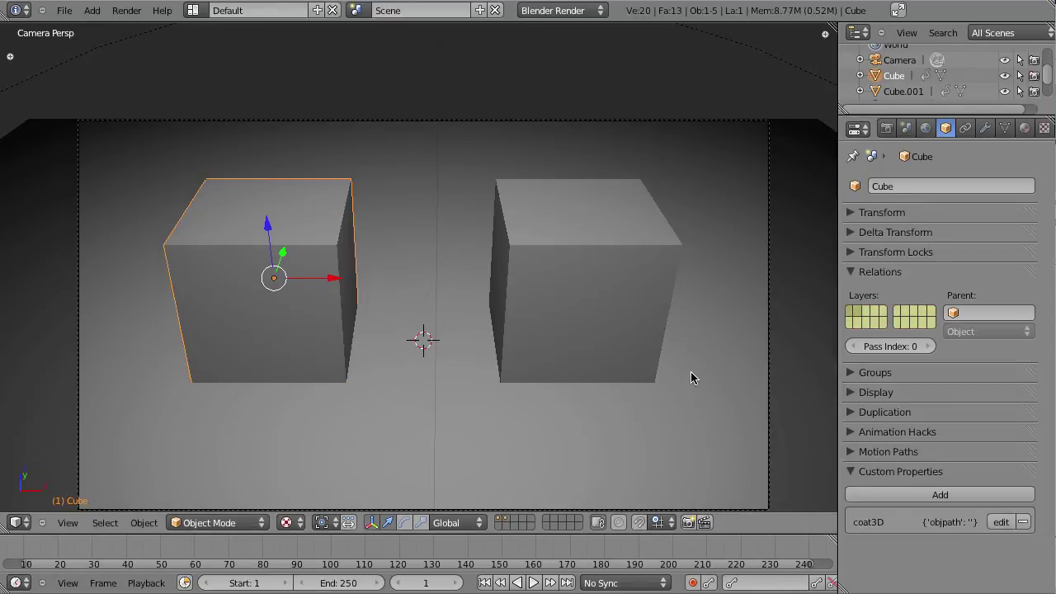
# - Move back and forth between frames 0, 1 and 2 to examine the left cube's keyframed layer assignment
pyautogui.press('Left')
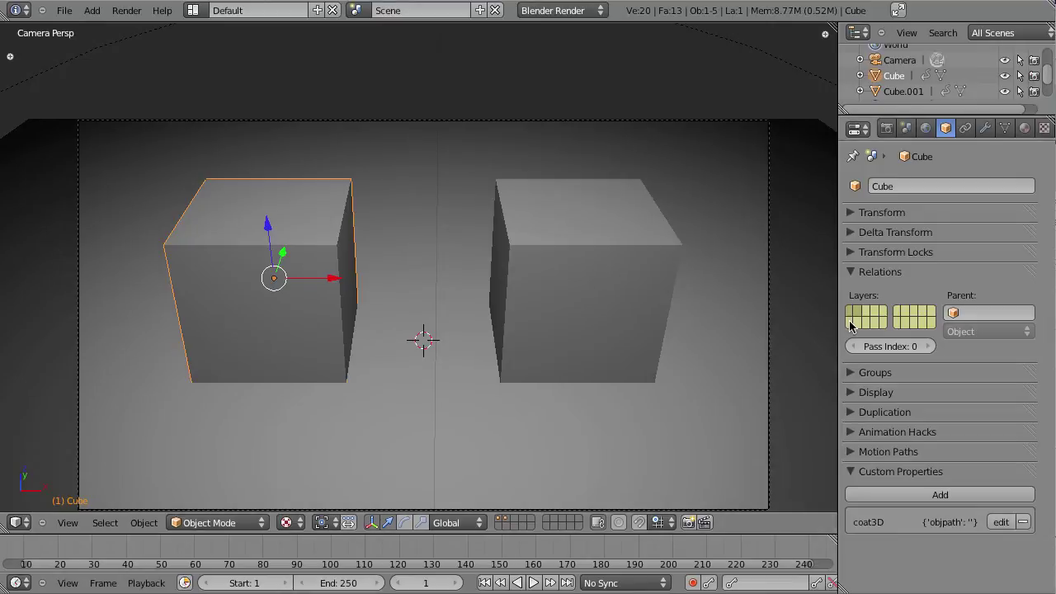
pyautogui.press('Left')
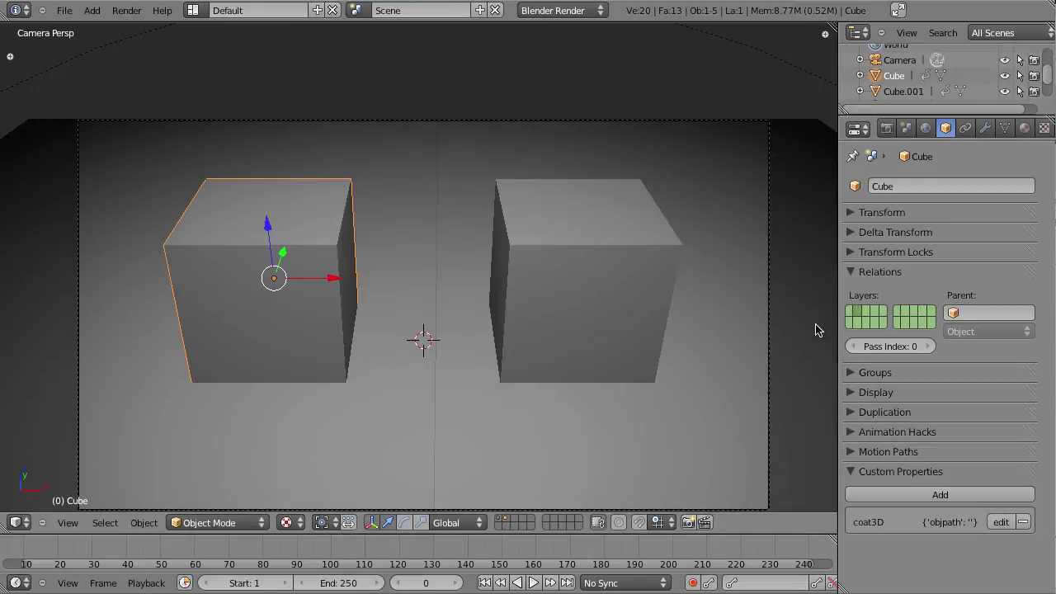
pyautogui.press('Right')
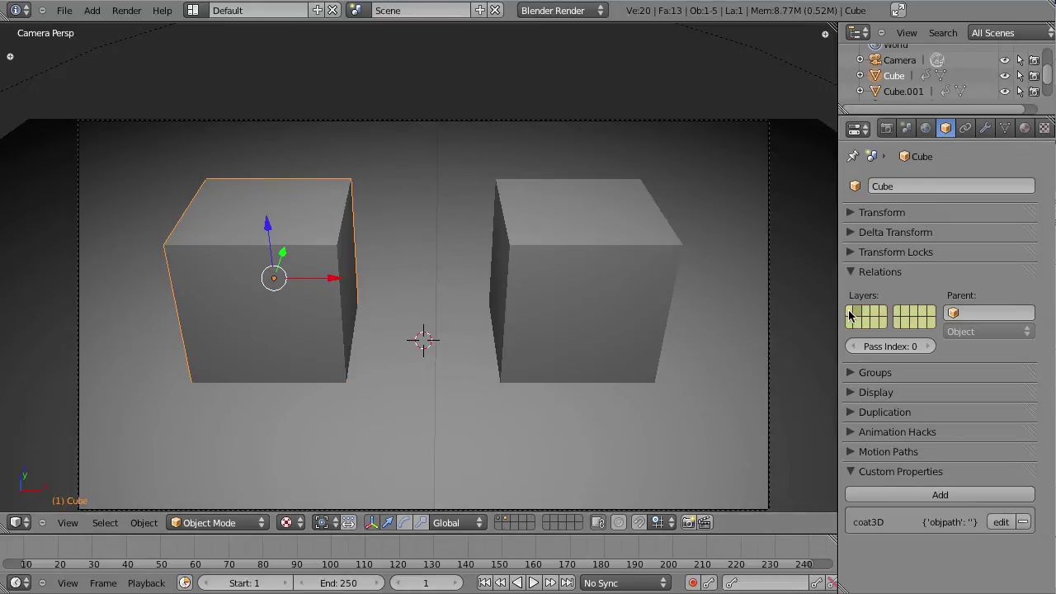
pyautogui.press('Right')
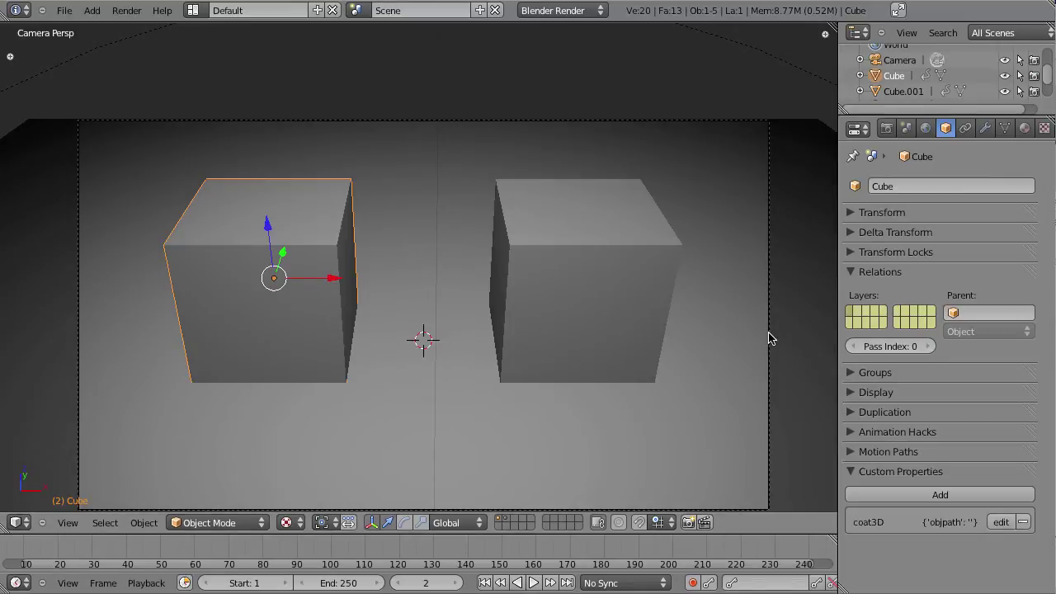
pyautogui.press('Left')
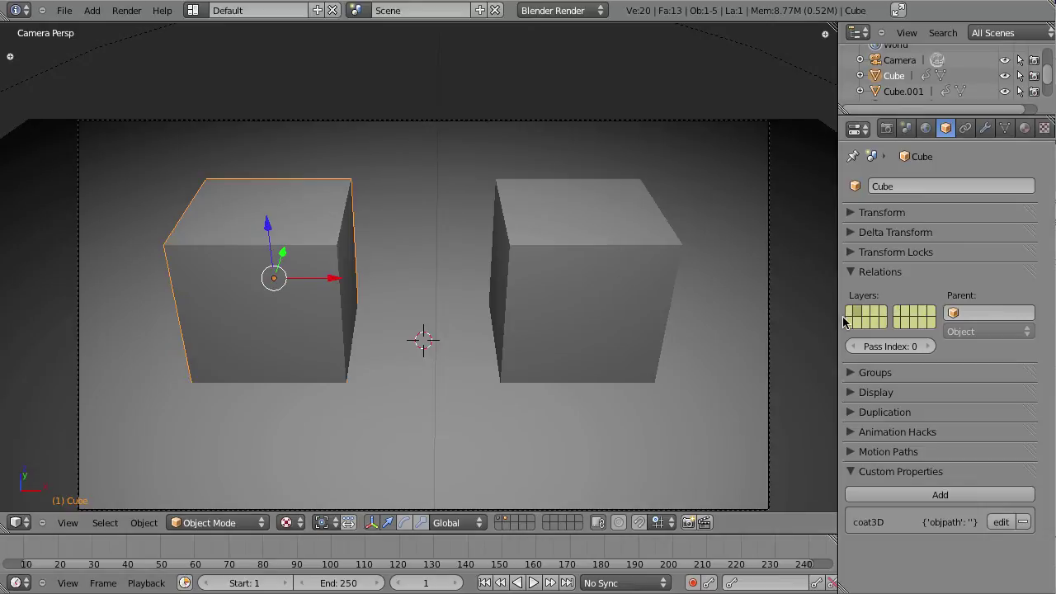
pyautogui.press('Right')
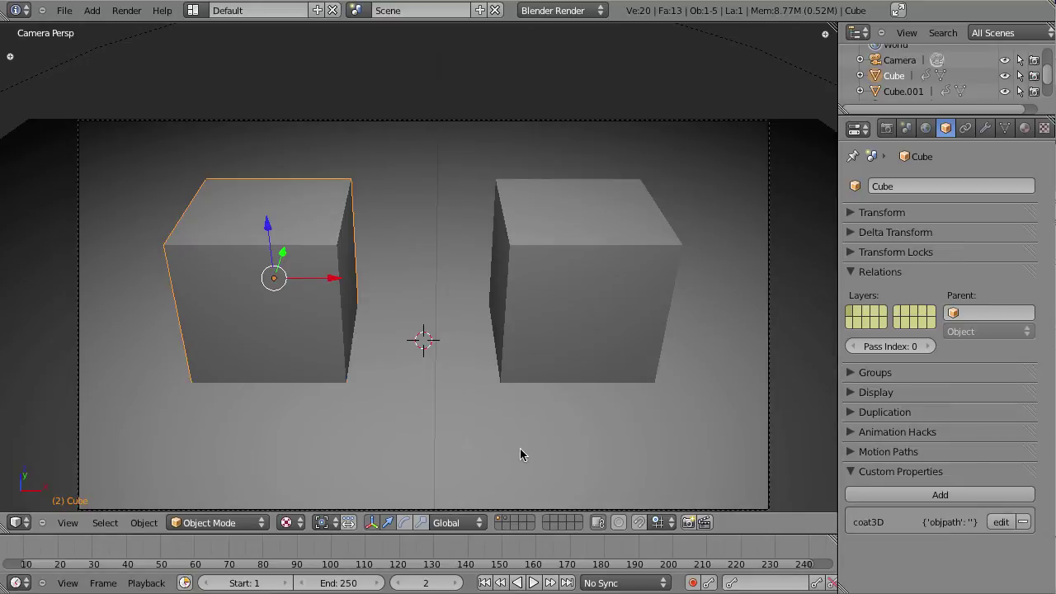
# - Show only layer 1 in the viewport and step through frames 0 to 2 to check the left cube's visibility
pyautogui.click(498, 520)
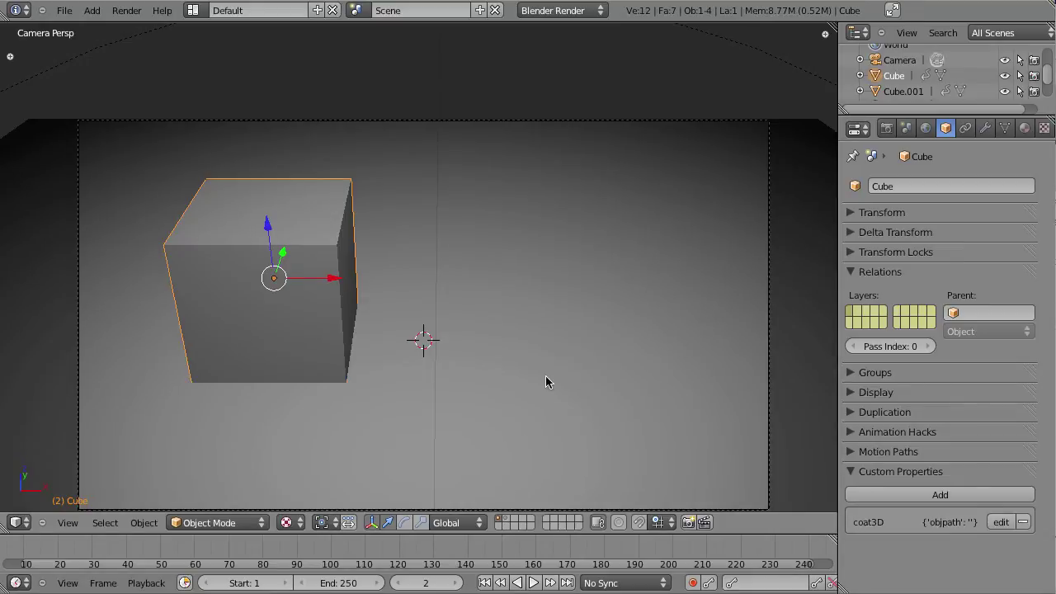
pyautogui.press('Left')
pyautogui.press('Left')
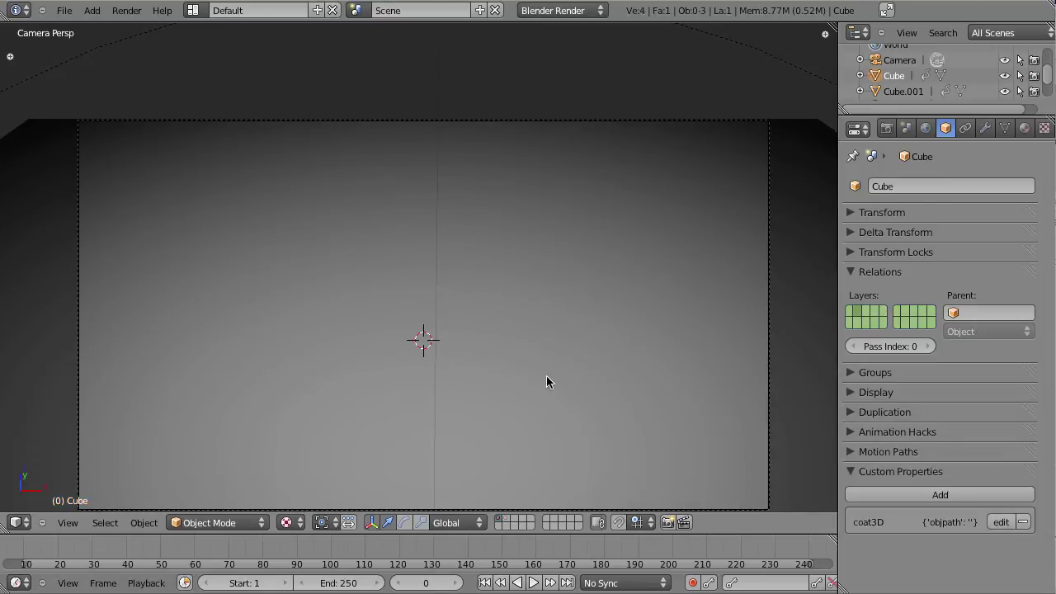
pyautogui.press('Right')
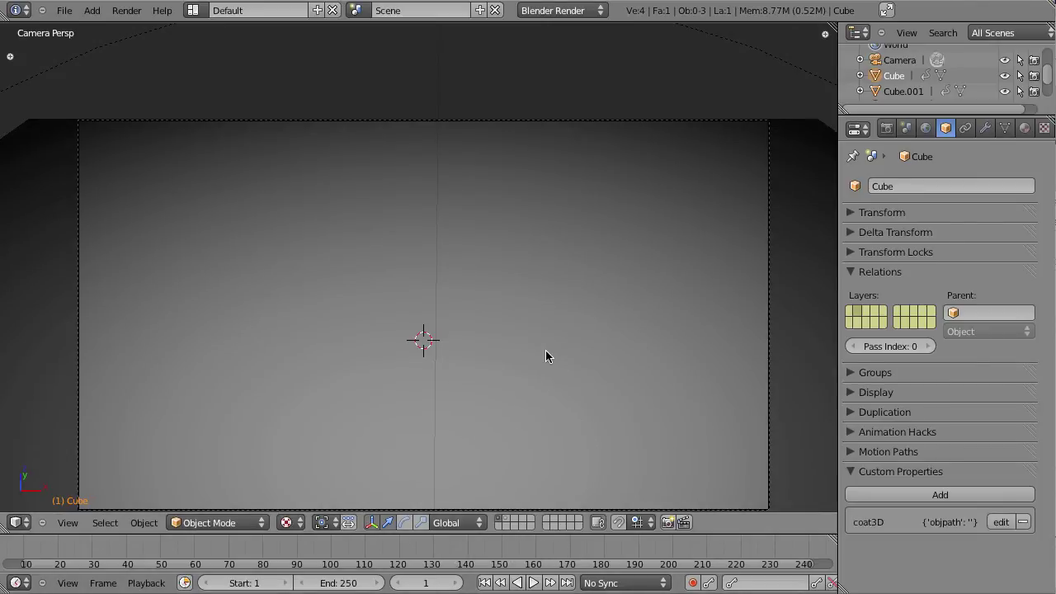
pyautogui.press('Right')
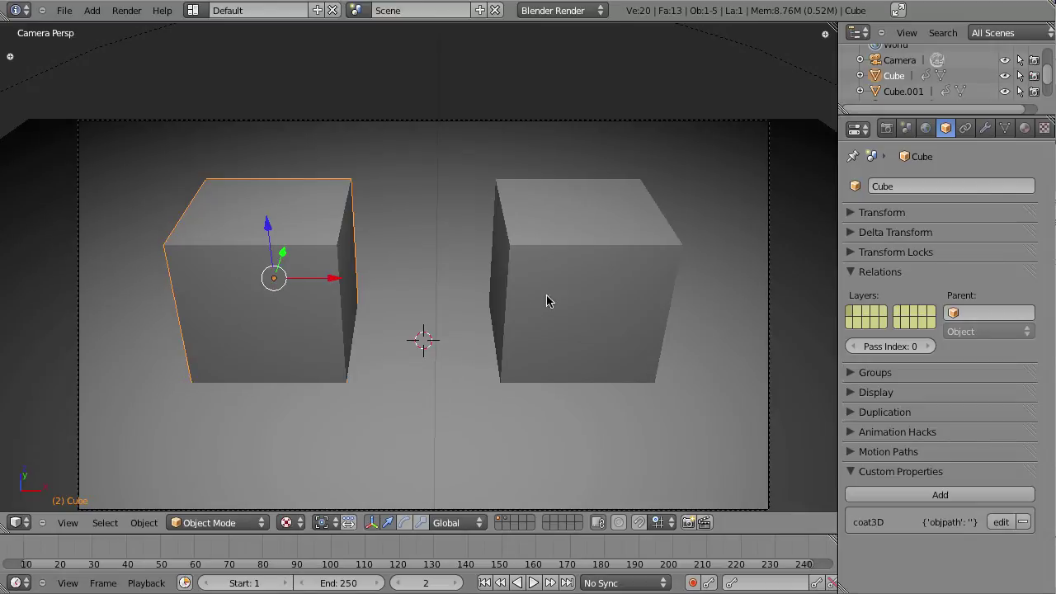
# - Keyframe the right cube's layer assignment on layer 2 at frame 2 and on layer 1 at frame 3
pyautogui.rightClick(561, 272)
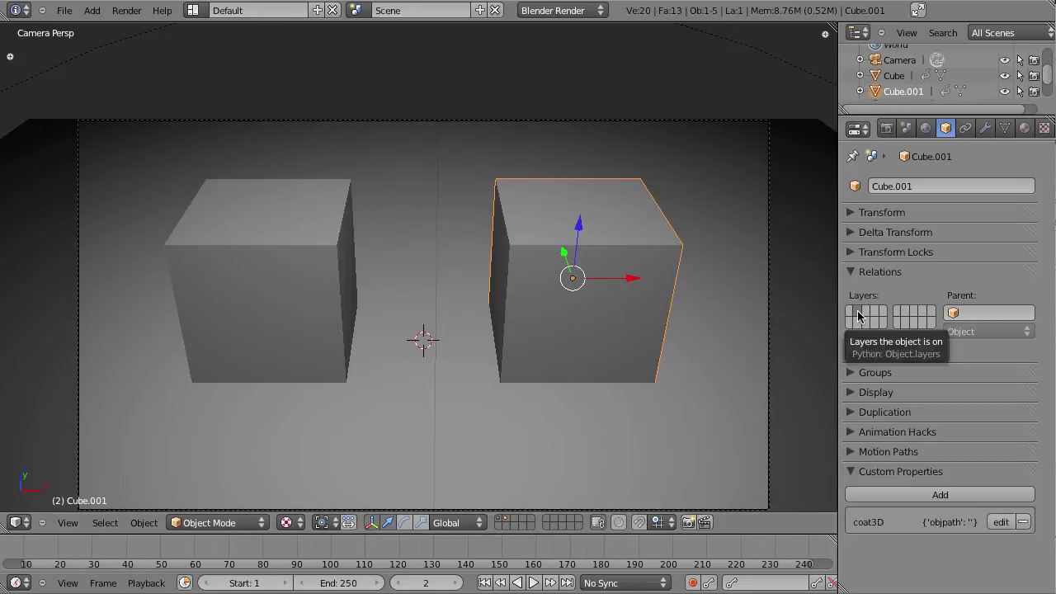
pyautogui.rightClick(858, 315)
pyautogui.click(858, 313)
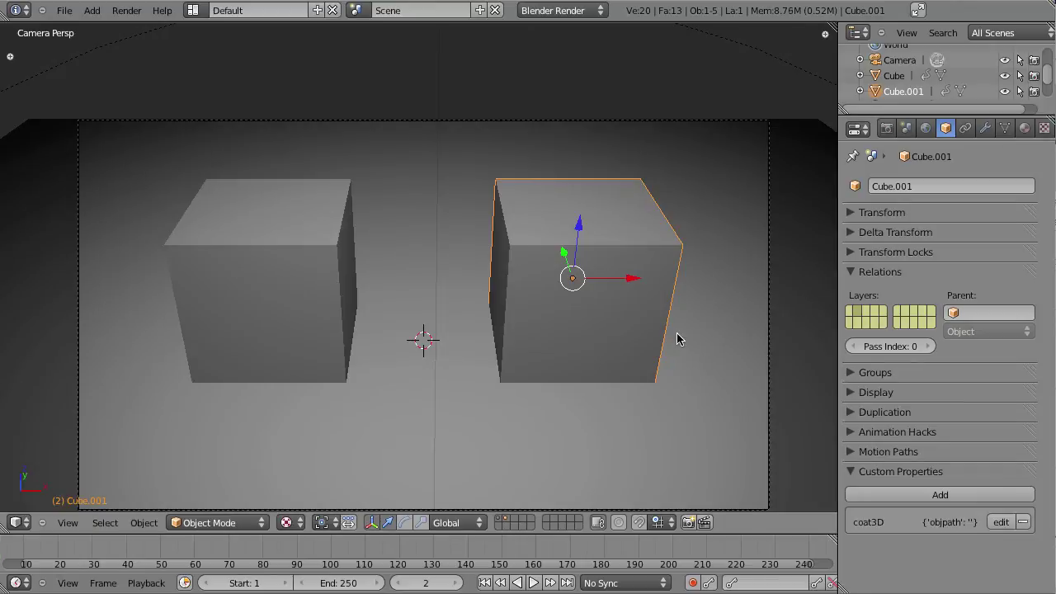
pyautogui.press('Right')
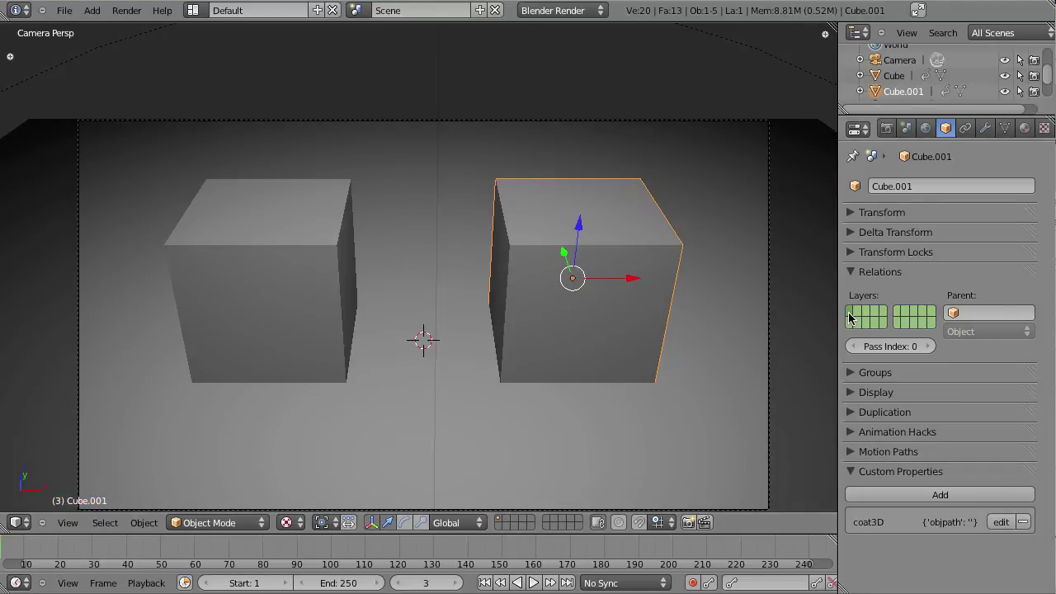
pyautogui.press('i')
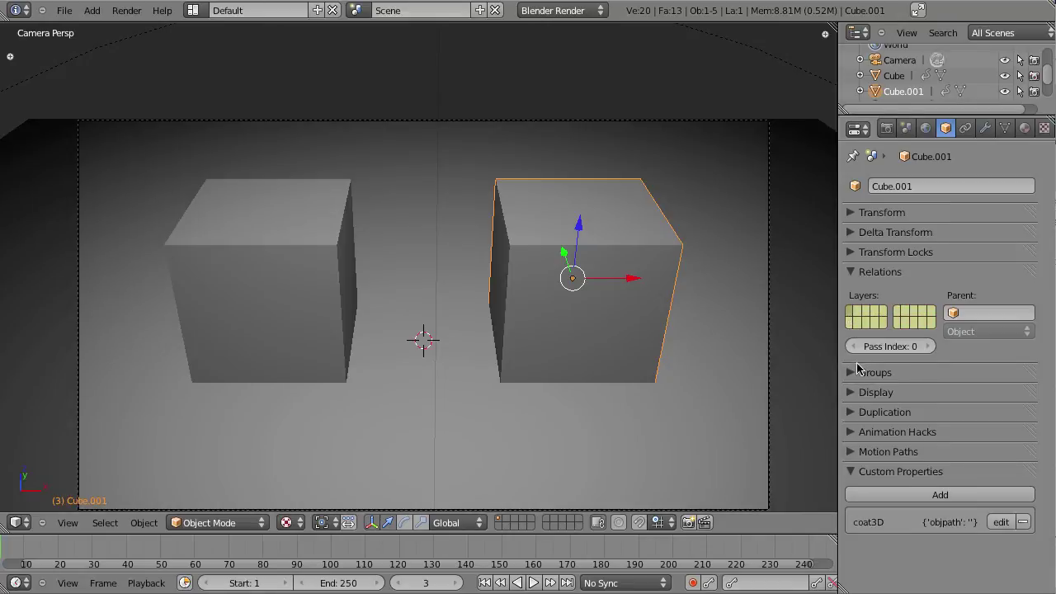
# - Show only layer 1 and step from frame 0 to frame 3 to check when each cube appears
pyautogui.hotkey('shift', 'Left')
pyautogui.press('Left')
pyautogui.press('Left')
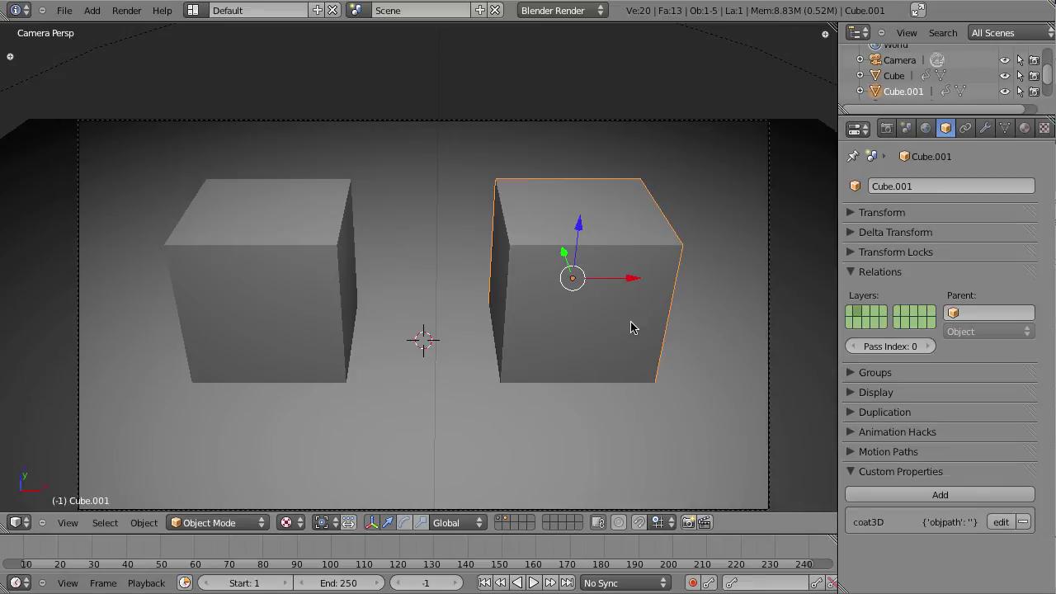
pyautogui.press('Right')
pyautogui.click(499, 525)
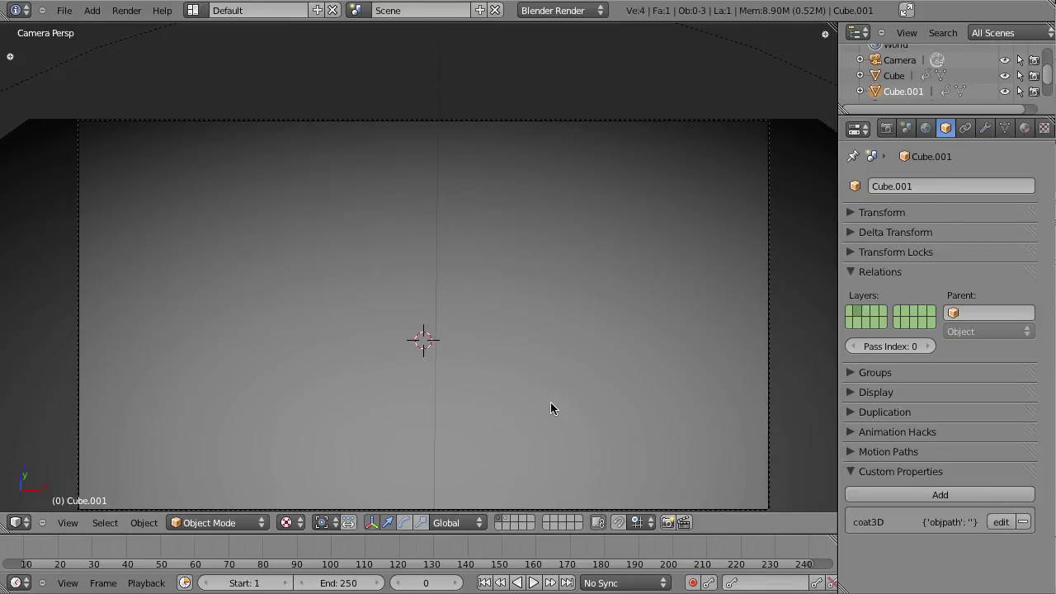
pyautogui.press('Right')
pyautogui.press('Right')
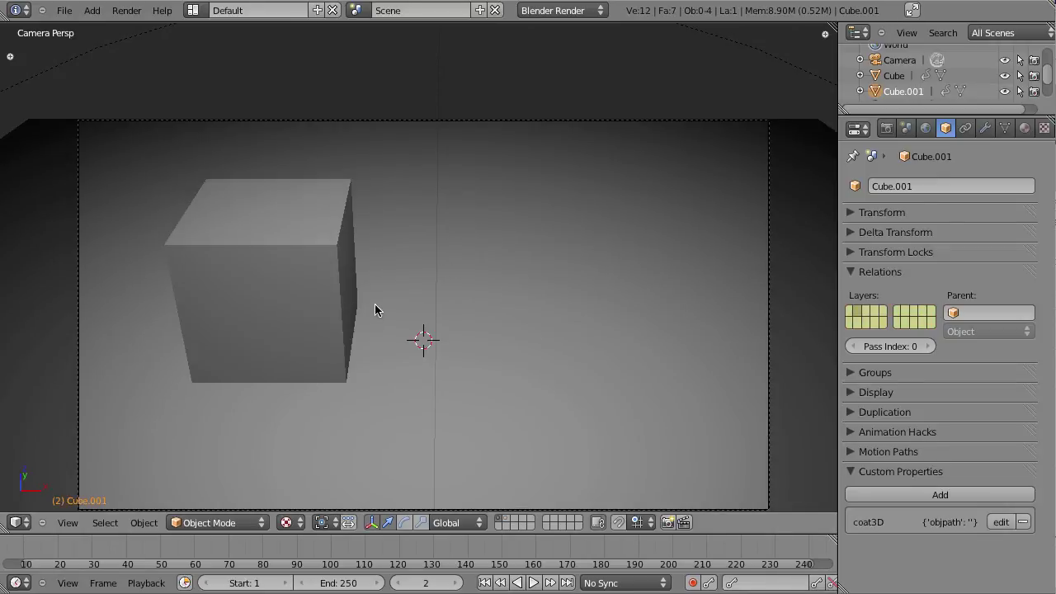
pyautogui.press('Right')
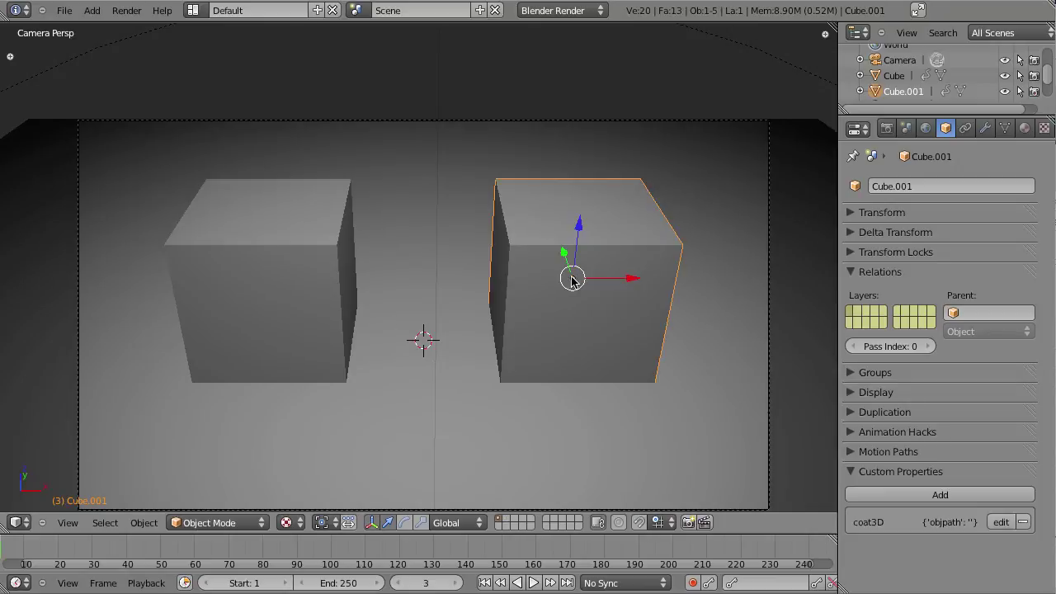